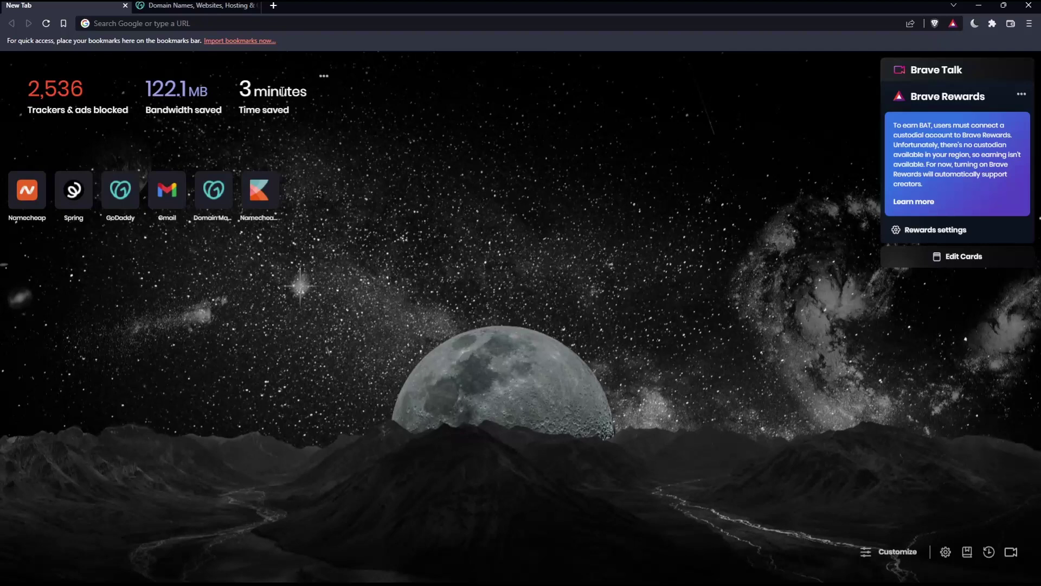
- Switch to the already open GoDaddy tab by entering godaddy.com in the address bar
left_click(175, 23)
type("godad")
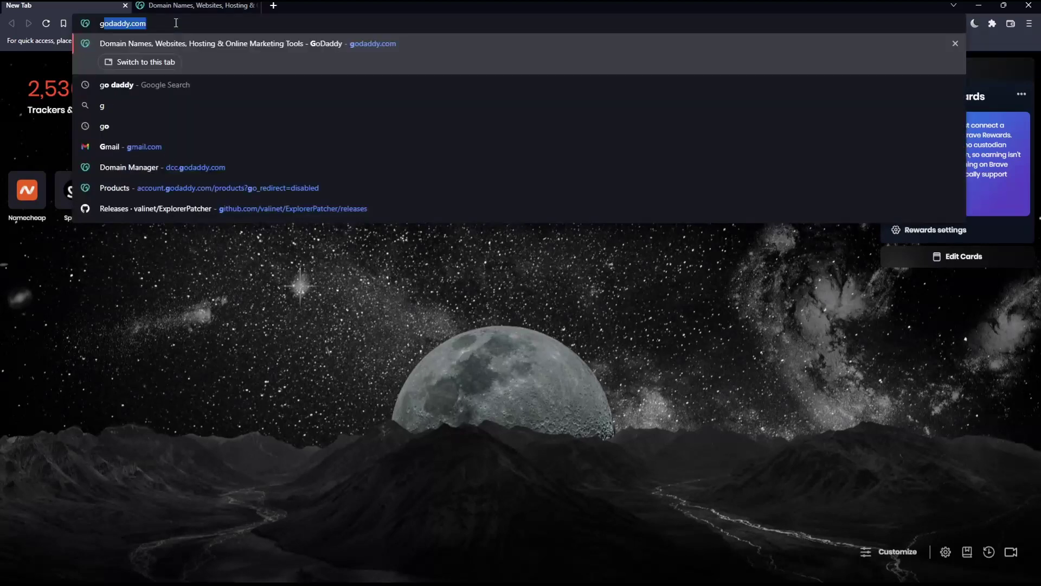
type("dy")
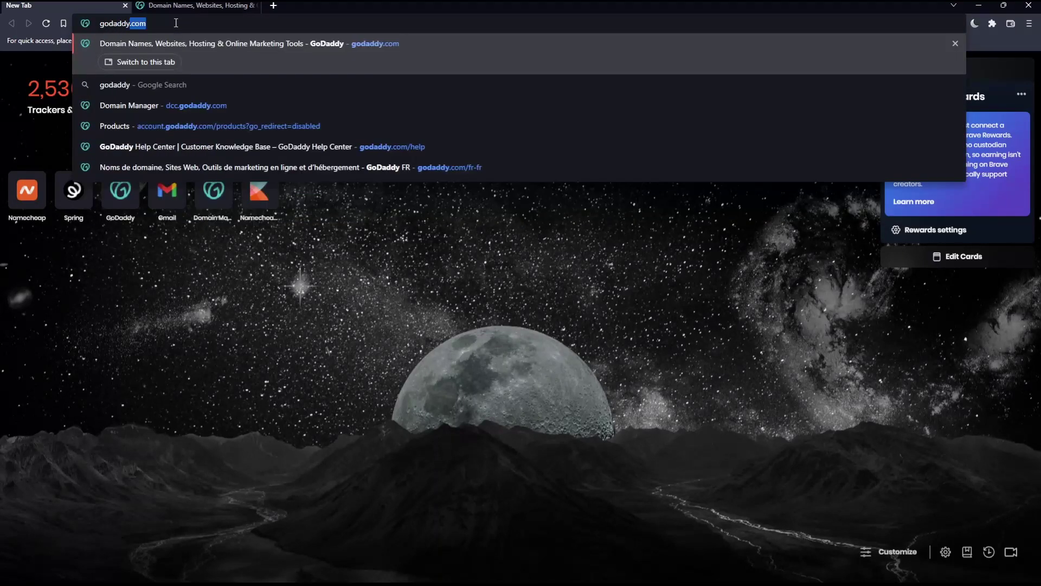
type(".com")
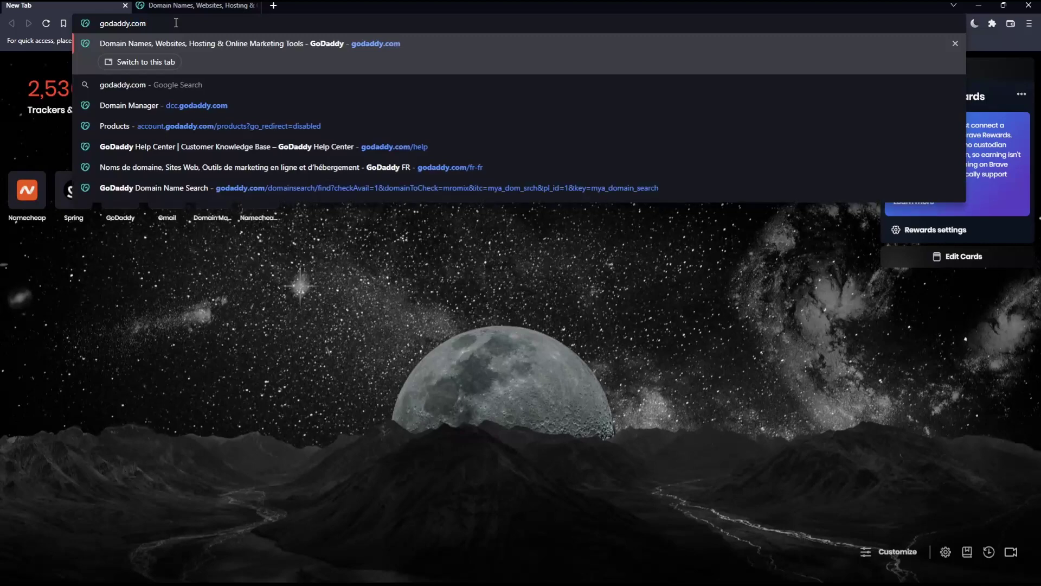
key("Return")
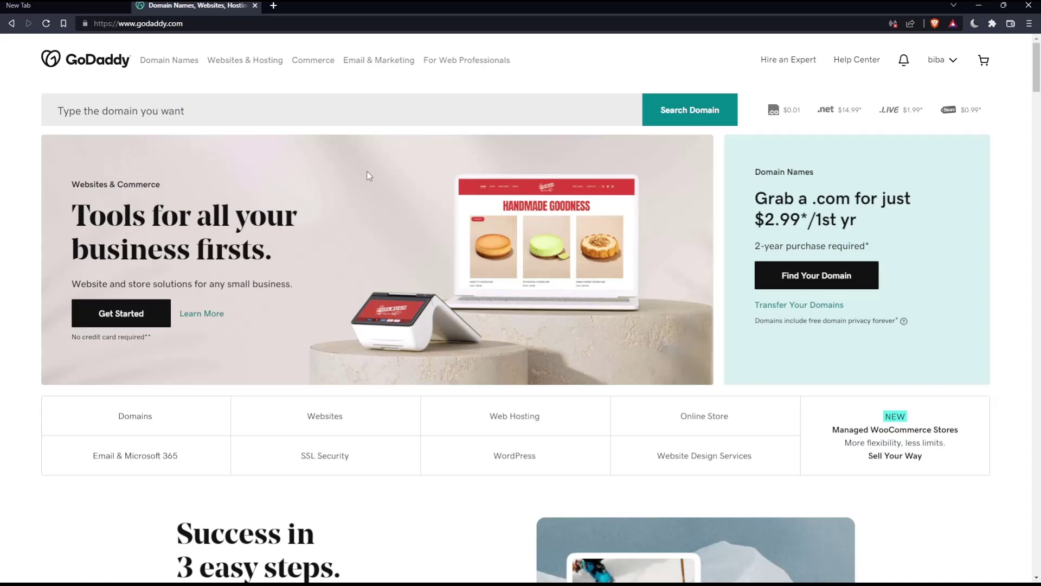
scroll(367, 173, "down", 10)
scroll(367, 173, "down", 10)
scroll(367, 174, "down", 10)
scroll(367, 170, "down", 10)
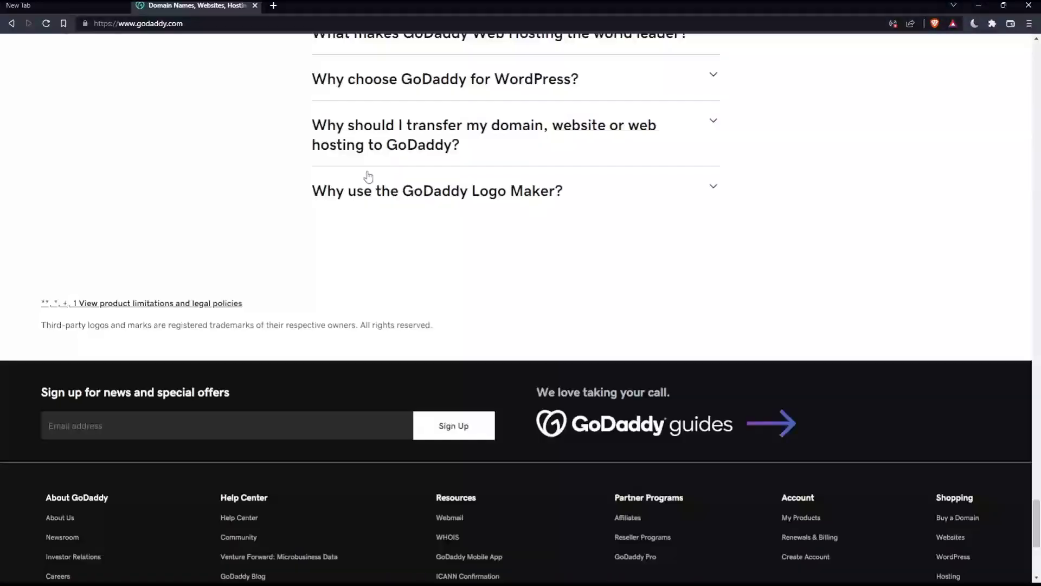
scroll(336, 263, "down", 8)
left_click(222, 464)
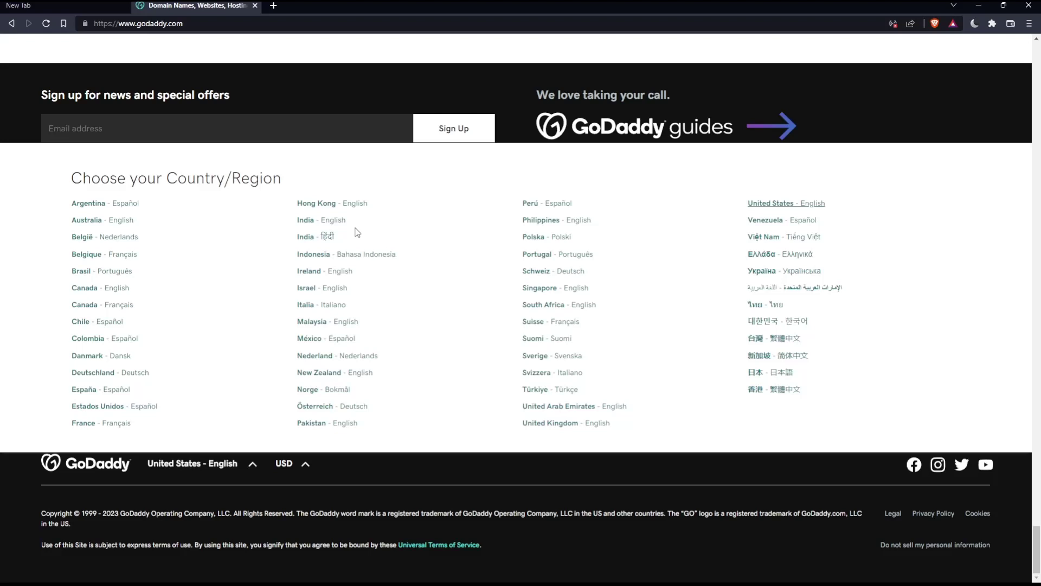
left_click(398, 480)
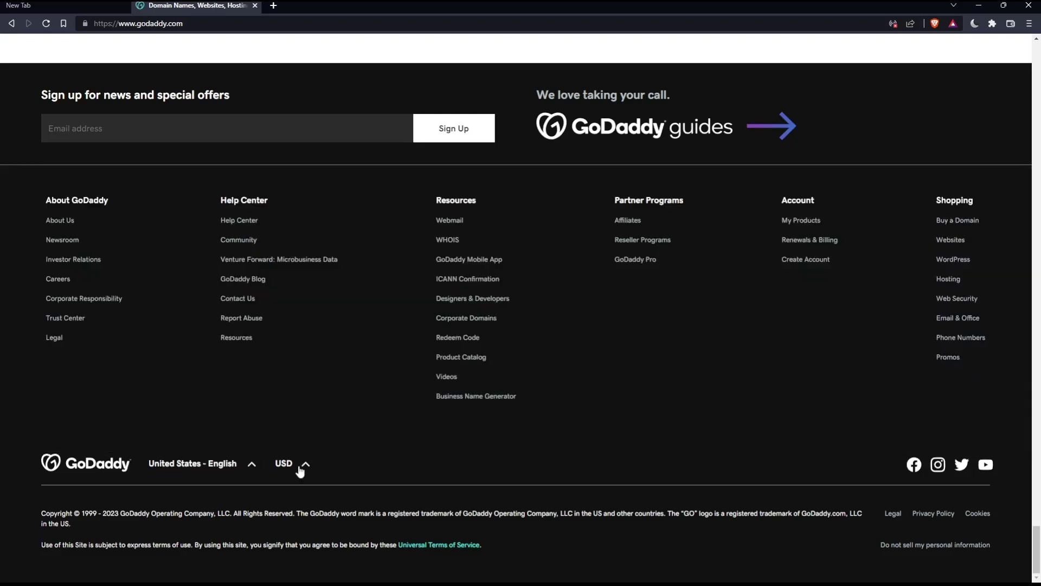
left_click(294, 463)
left_click(427, 469)
scroll(428, 469, "up", 15)
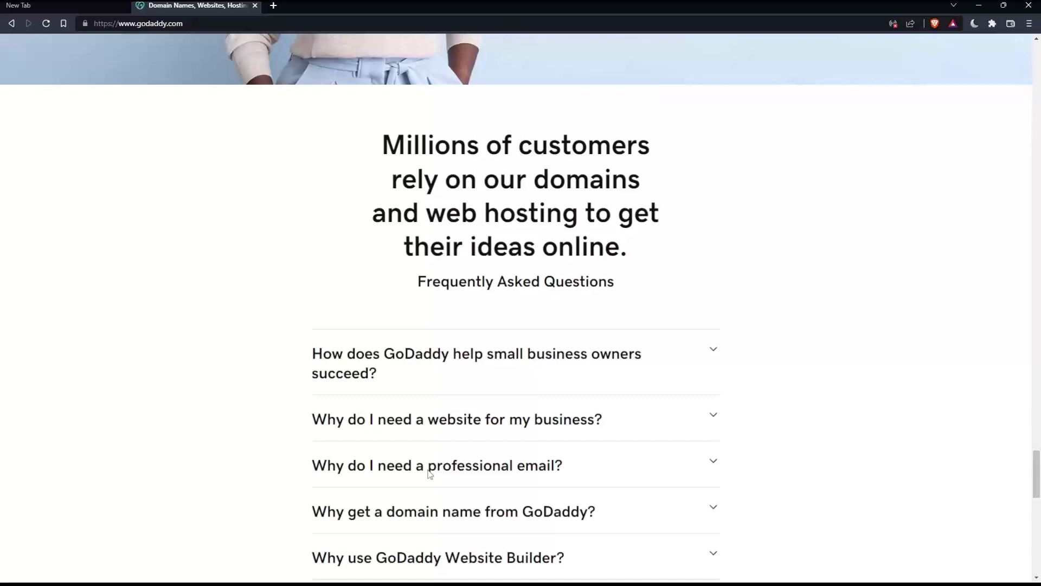
scroll(429, 463, "up", 10)
scroll(430, 462, "up", 10)
scroll(448, 439, "up", 10)
scroll(455, 423, "up", 3)
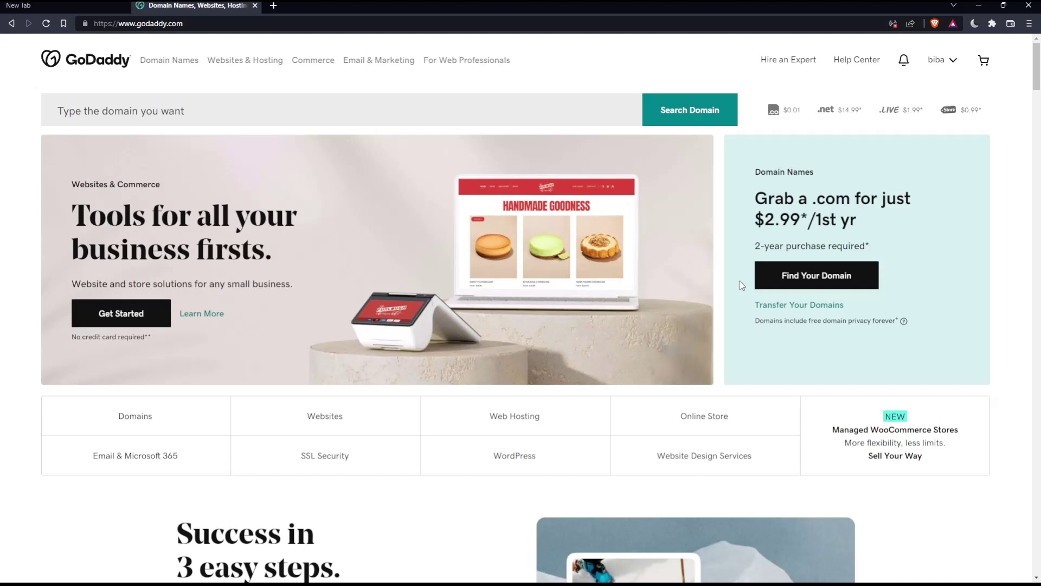
left_click(953, 61)
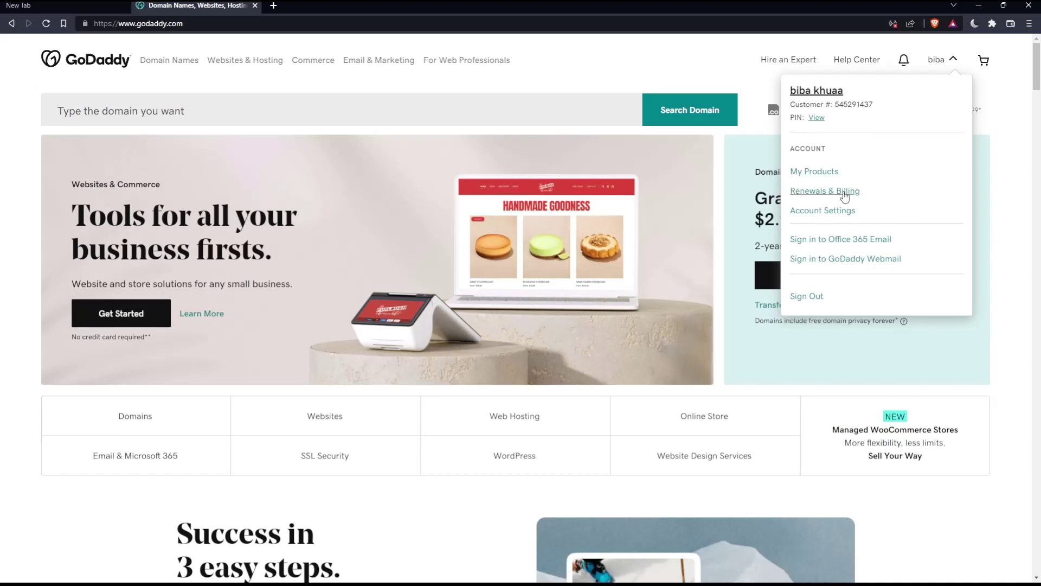
left_click(616, 70)
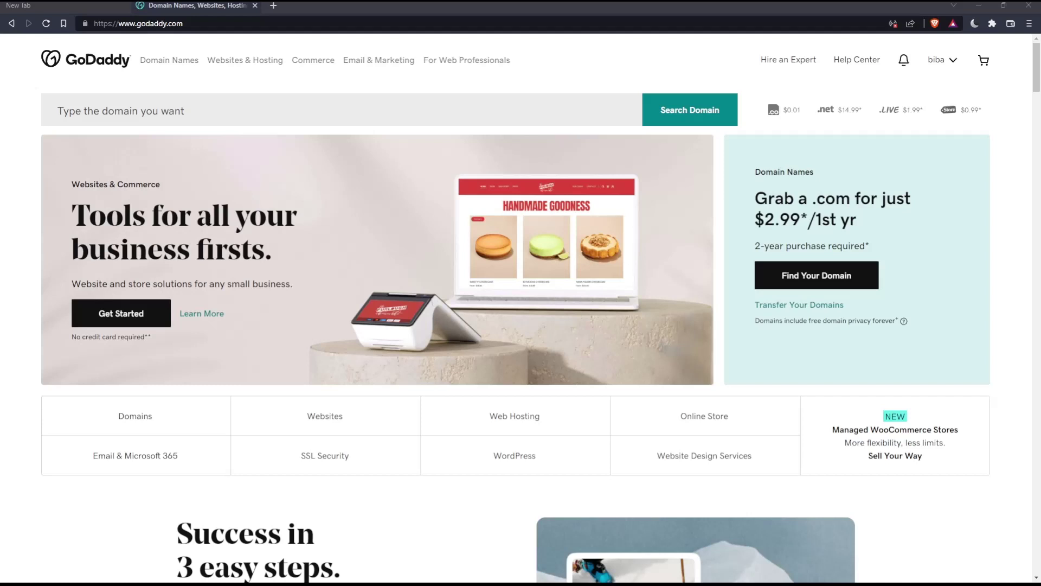
- Go to My Products, expand Websites + Marketing, and manage the mromix free trial site
left_click(940, 64)
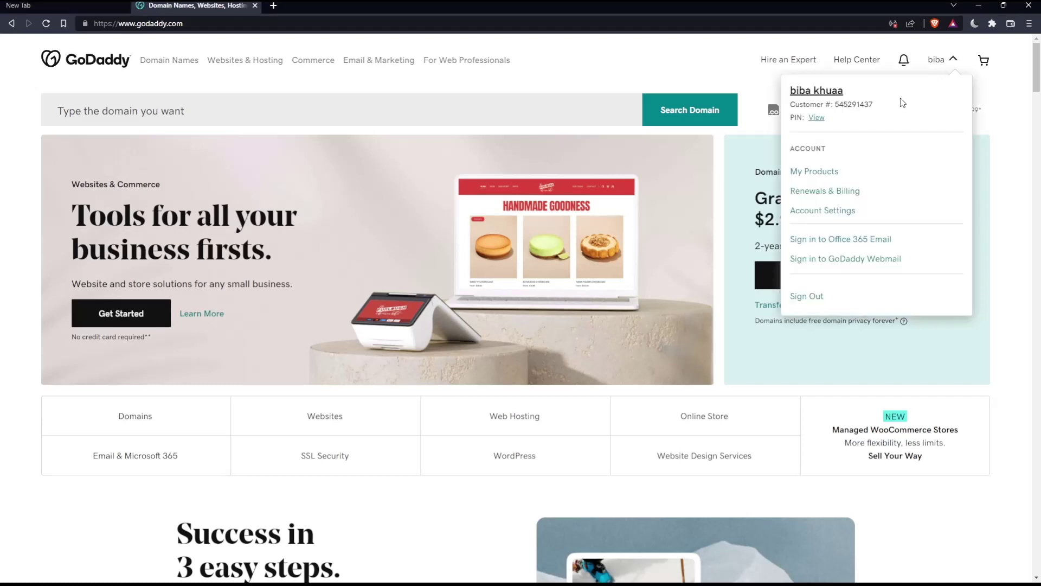
left_click(818, 171)
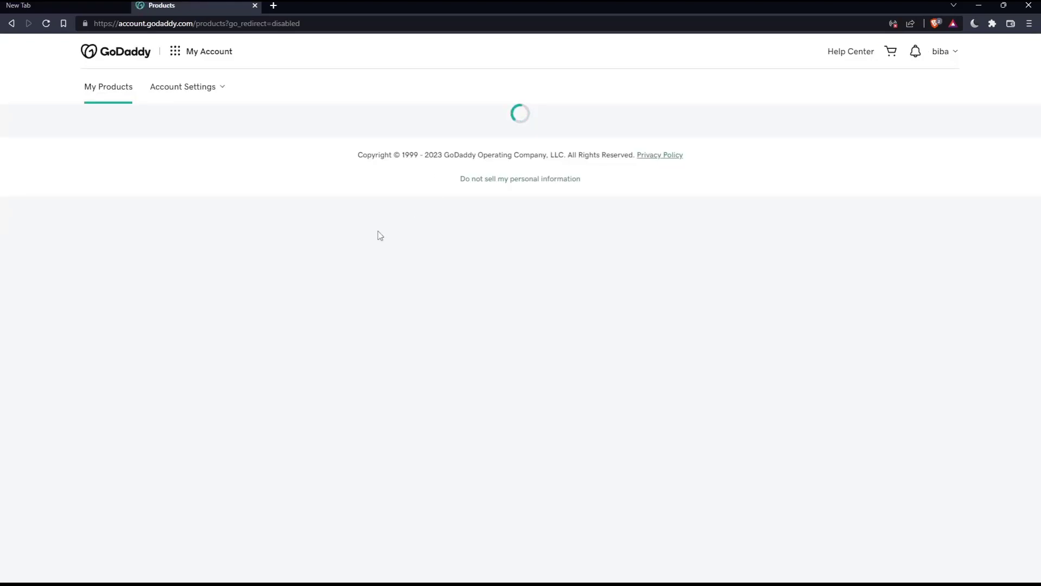
scroll(380, 236, "down", 2)
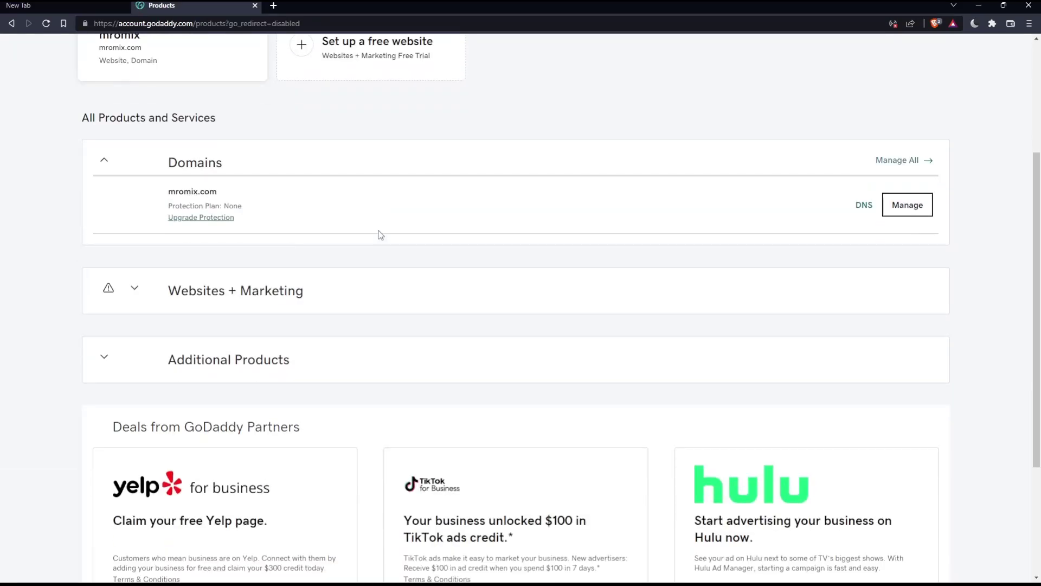
left_click(332, 289)
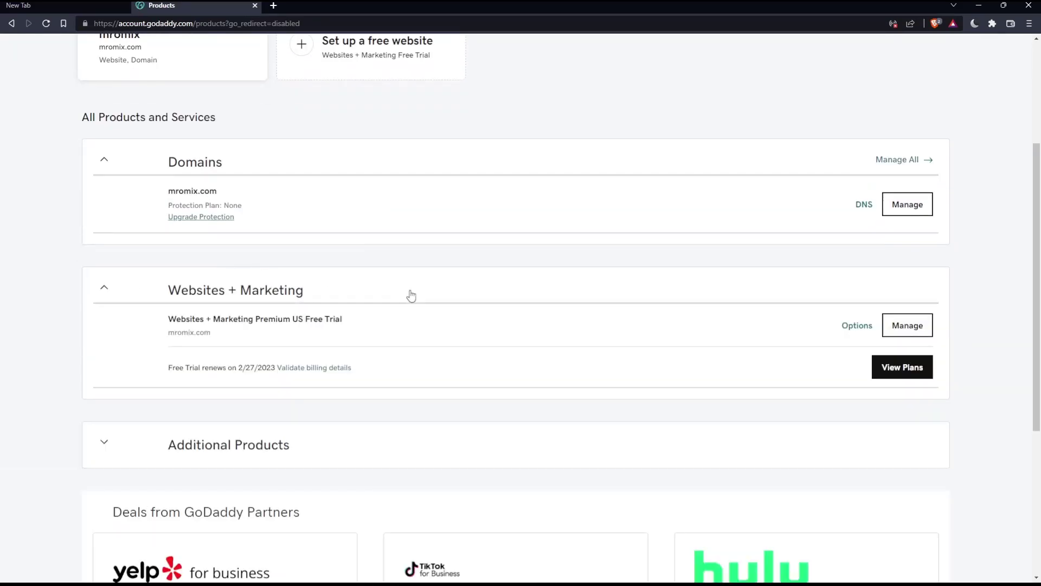
left_click(906, 326)
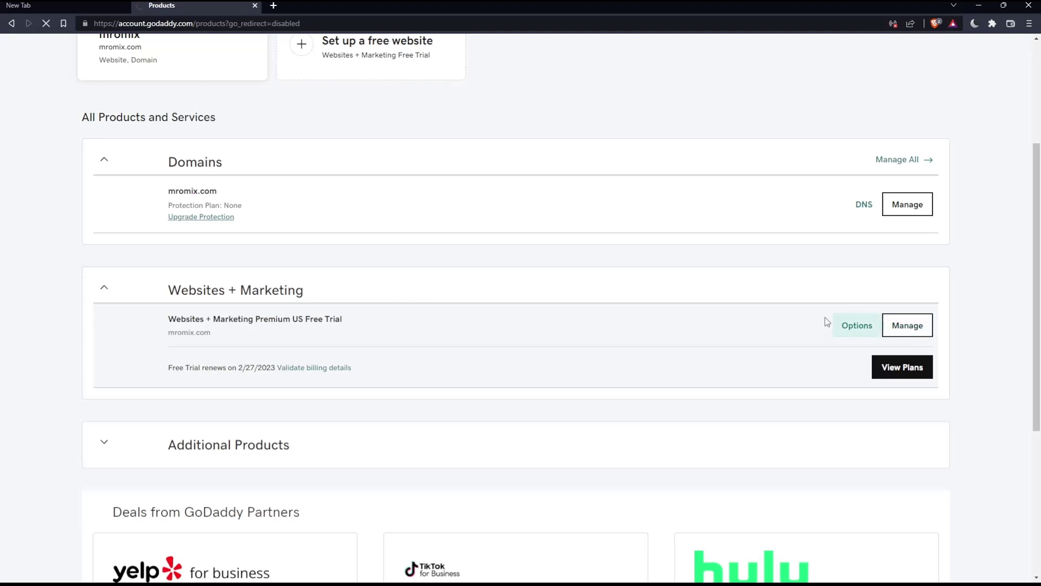